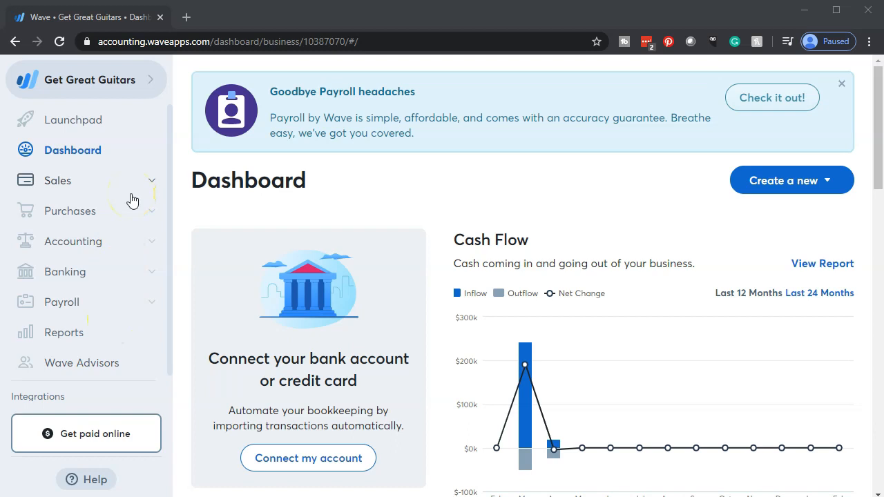
# - Open the Balance Sheet report and duplicate its browser tab
pyautogui.click(79, 341)
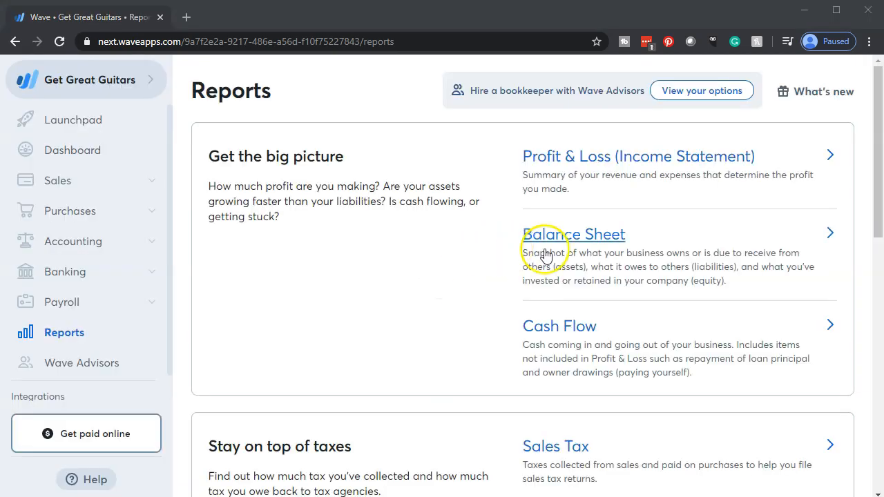
pyautogui.click(546, 254)
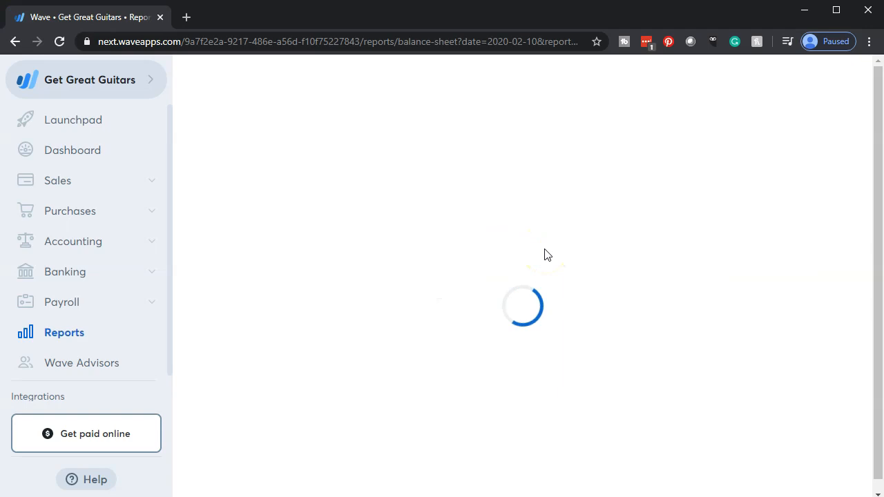
pyautogui.rightClick(126, 20)
pyautogui.click(150, 69)
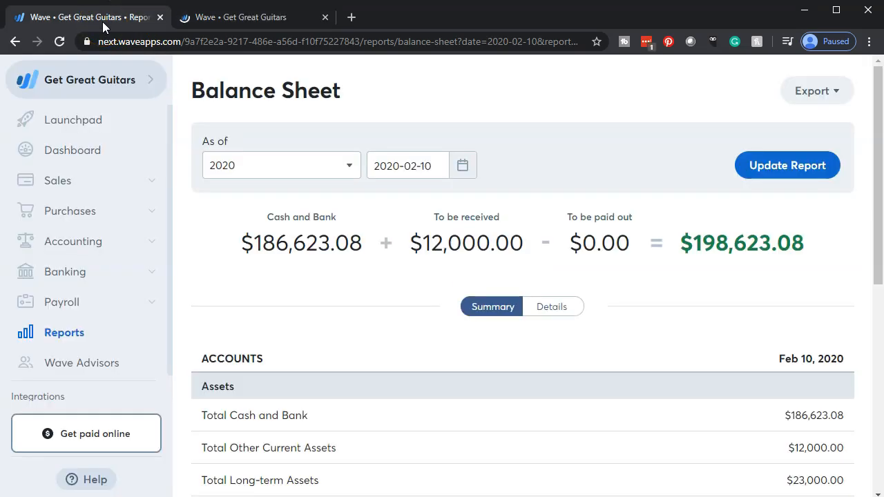
# - Open the Profit & Loss (Income Statement) report in the original tab and duplicate that tab
pyautogui.click(81, 337)
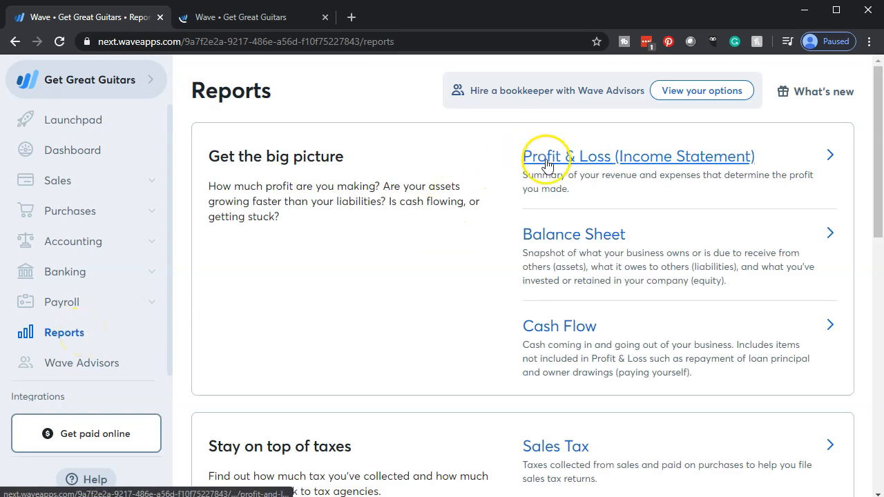
pyautogui.click(542, 160)
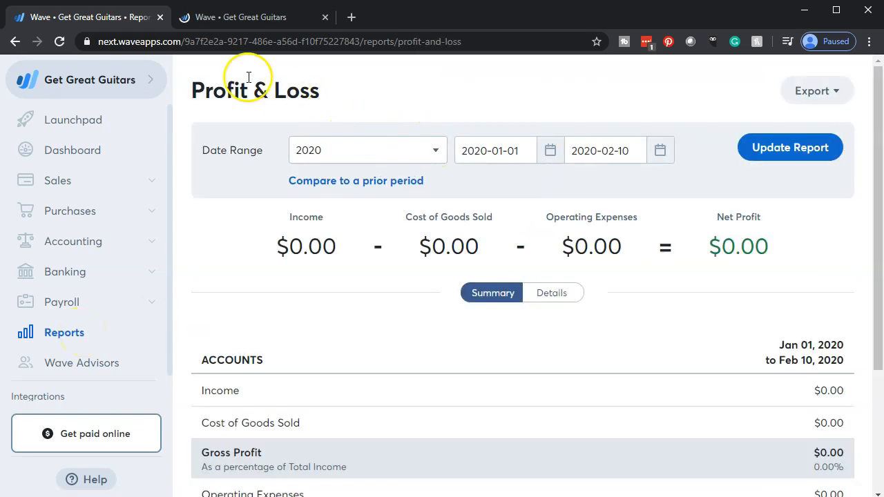
pyautogui.rightClick(103, 13)
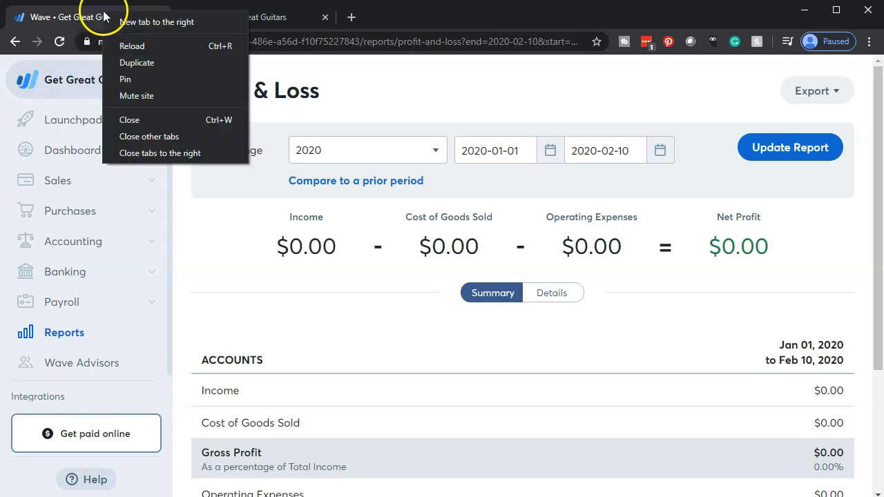
pyautogui.click(145, 66)
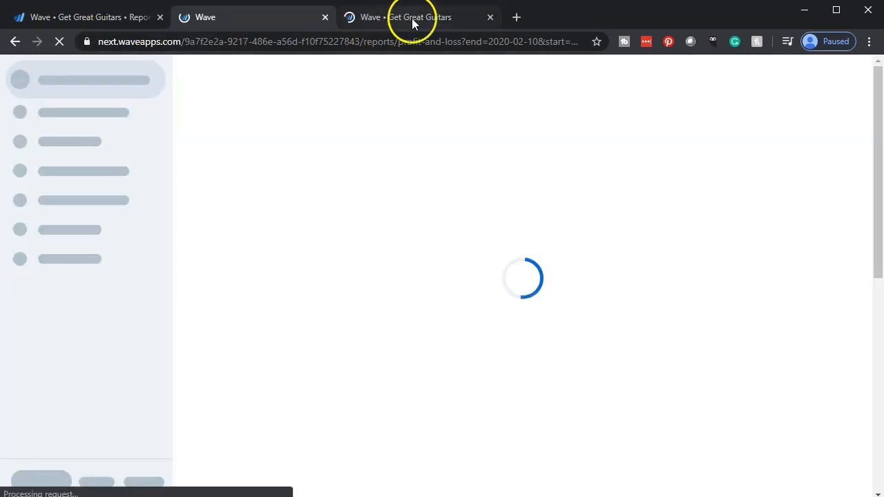
# - Update the Balance Sheet report to calendar year 2019 and show its account details
pyautogui.click(412, 24)
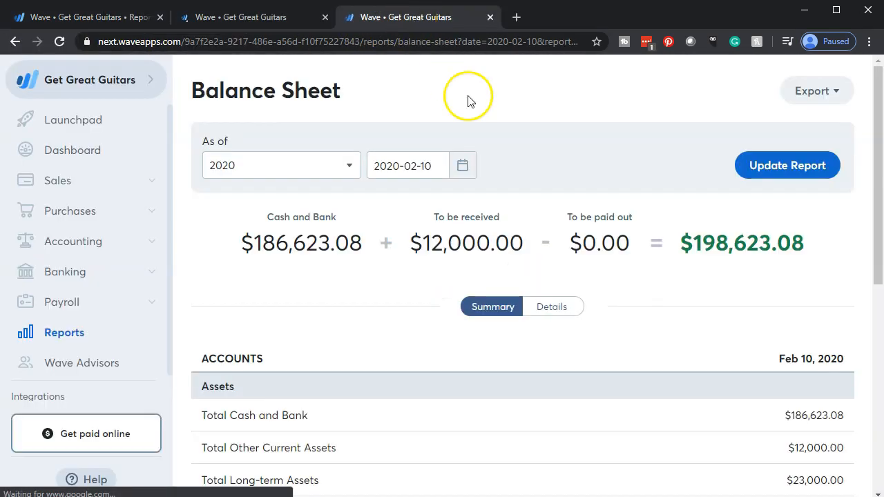
pyautogui.click(351, 168)
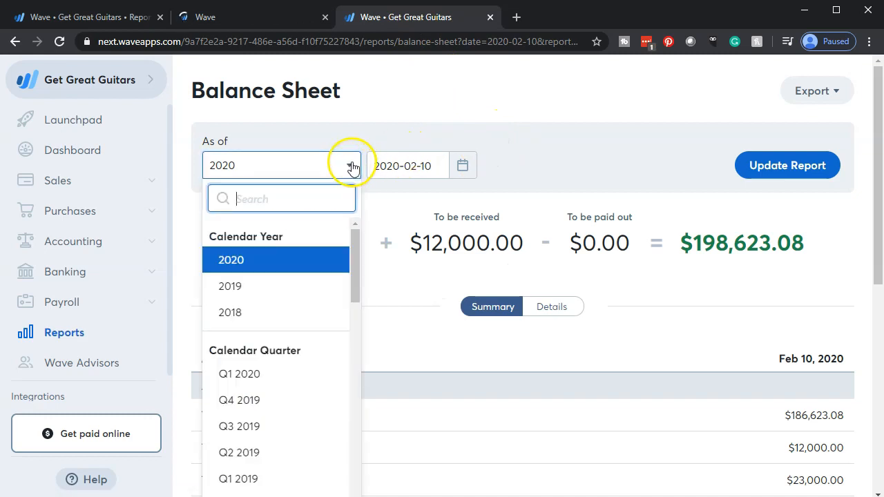
pyautogui.click(243, 282)
pyautogui.click(756, 169)
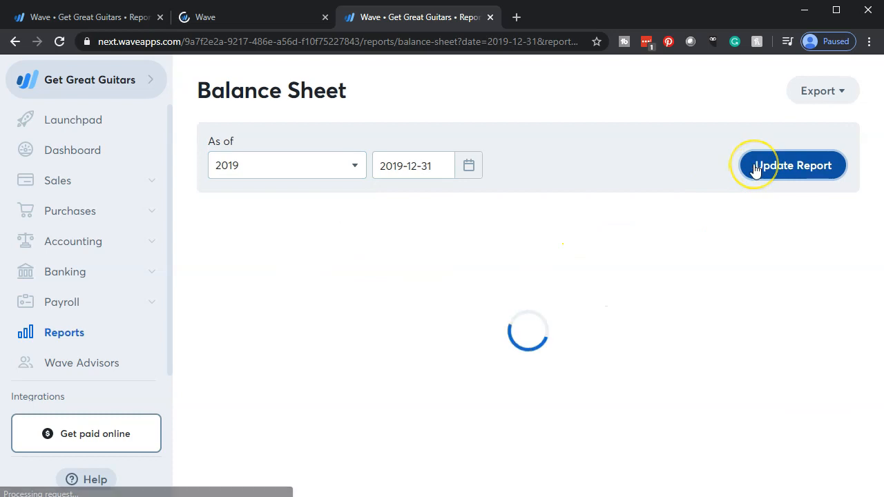
pyautogui.scroll(-5, 663, 203)
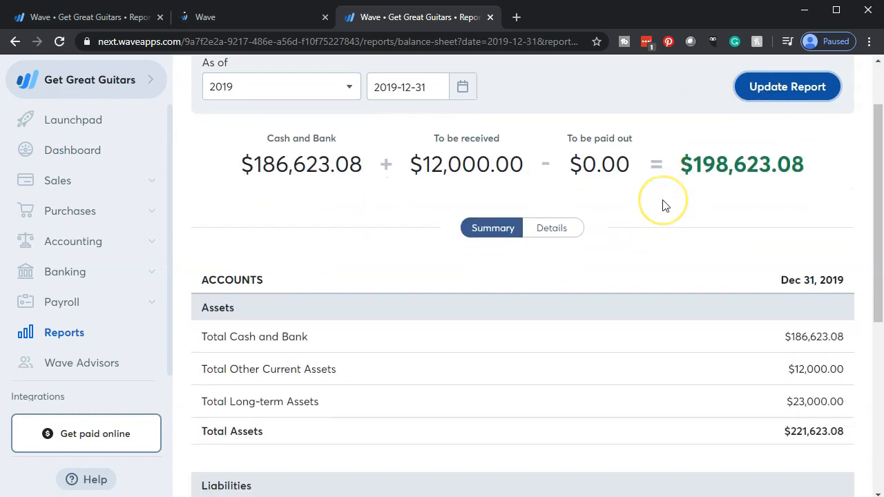
pyautogui.scroll(-1, 663, 205)
pyautogui.click(549, 423)
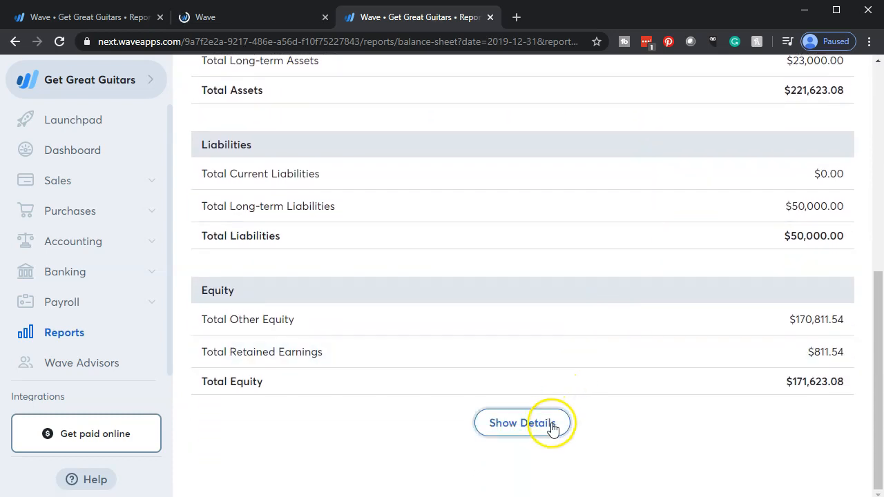
pyautogui.scroll(4, 555, 429)
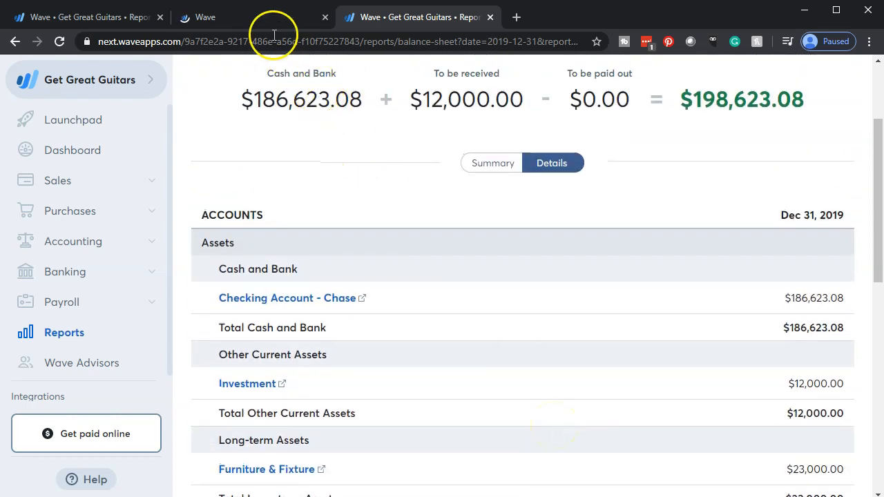
# - Update the duplicated Profit & Loss report to calendar year 2019 and show its account details
pyautogui.click(255, 15)
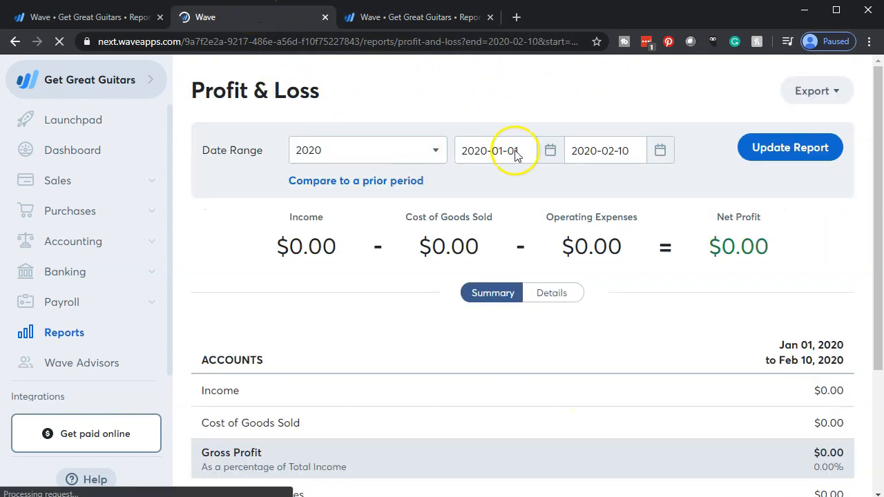
pyautogui.click(432, 154)
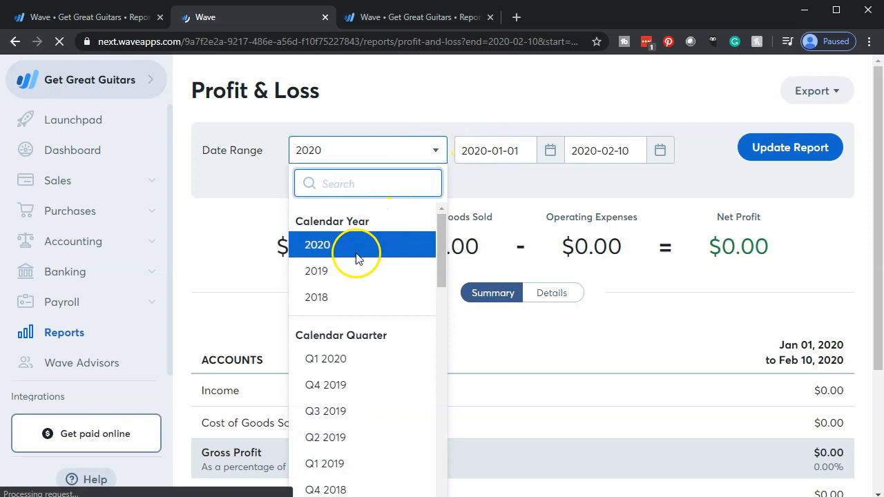
pyautogui.click(349, 271)
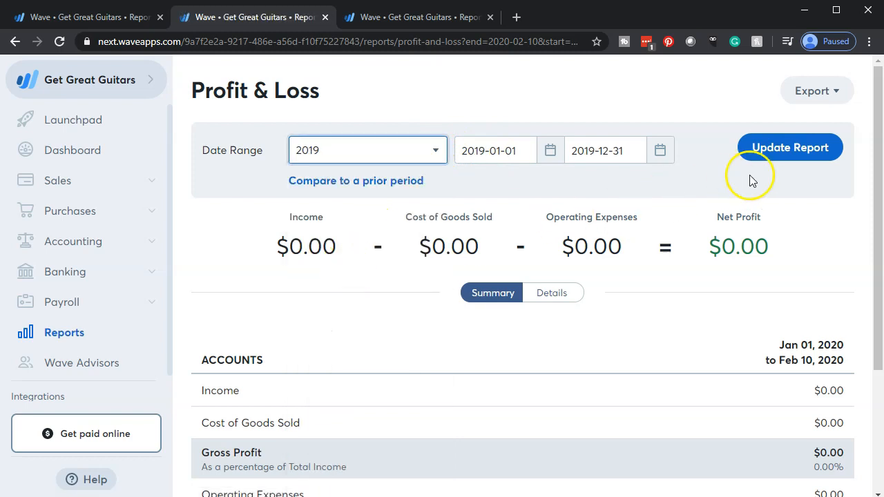
pyautogui.click(776, 158)
pyautogui.scroll(-3, 670, 304)
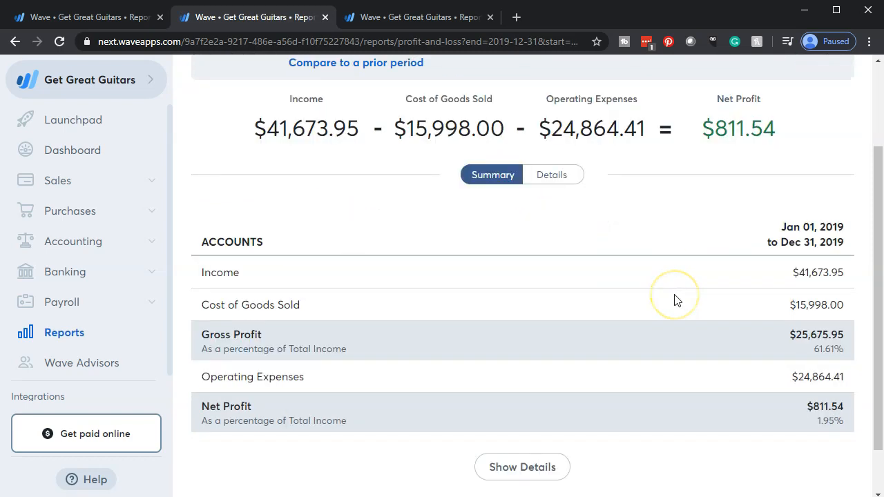
pyautogui.click(540, 416)
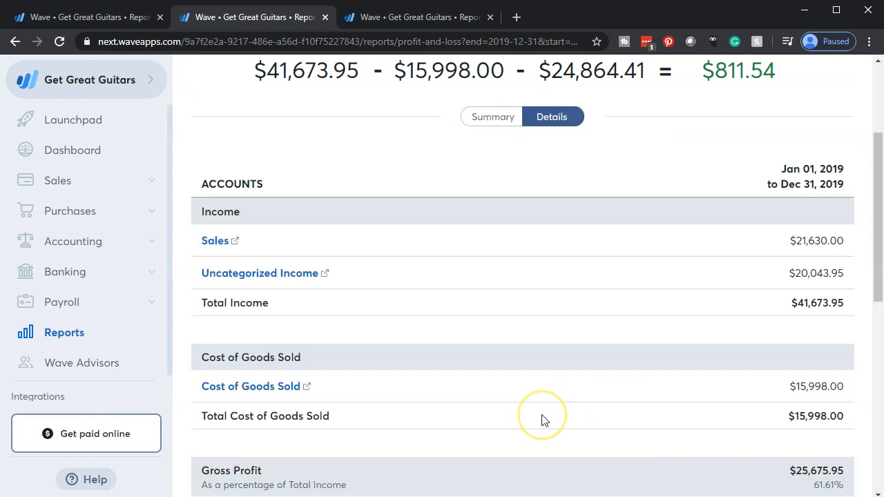
# - Return to the first browser tab and open the accounting transactions list
pyautogui.click(100, 17)
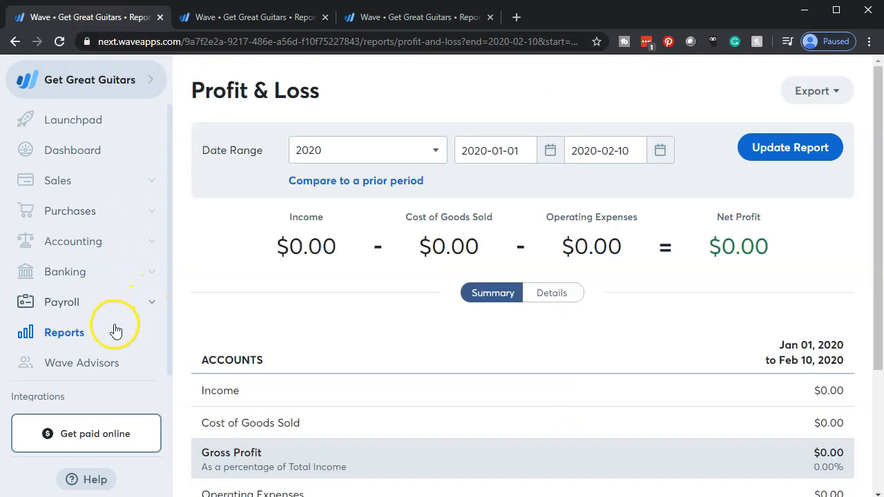
pyautogui.click(80, 241)
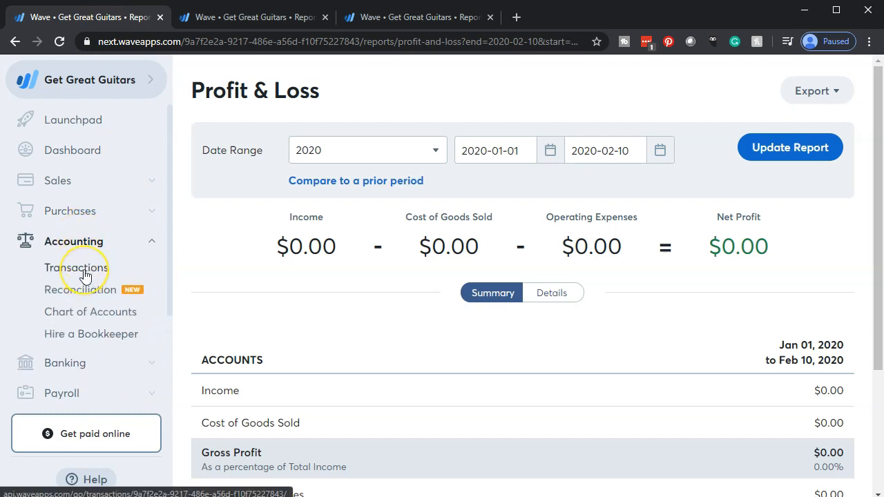
pyautogui.click(84, 275)
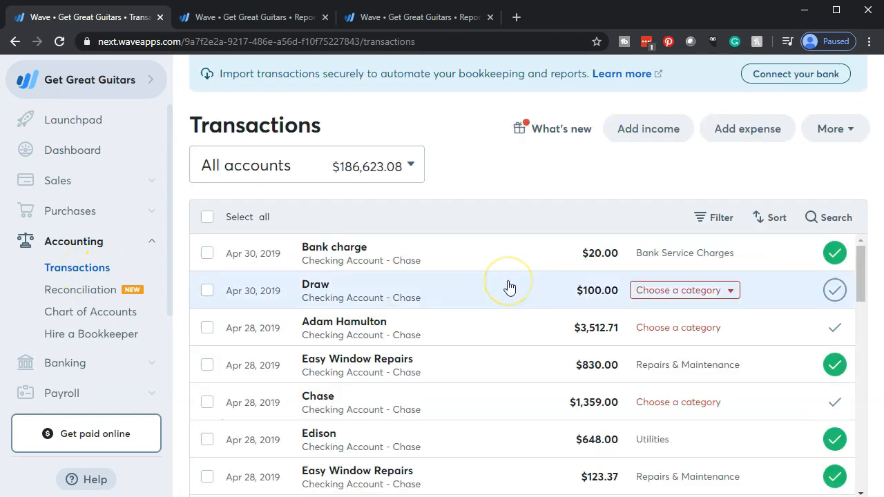
# - Start adding a new account from the category choices of the Apr 5, 2019 Safe Insurance Co transaction for $11,000.00
pyautogui.scroll(-3, 509, 288)
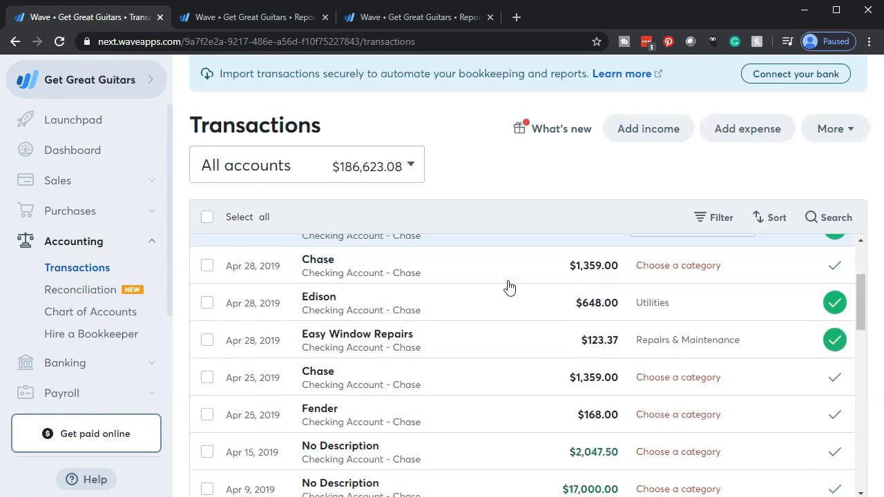
pyautogui.scroll(3, 508, 287)
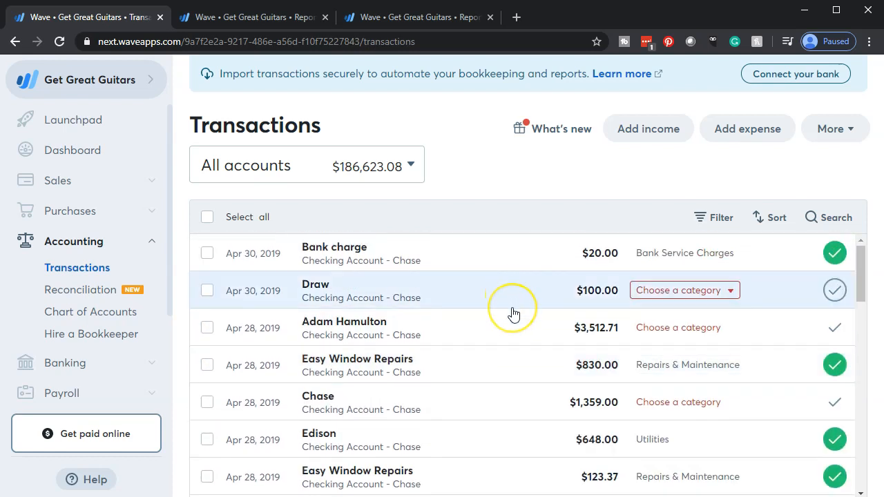
pyautogui.scroll(-3, 520, 345)
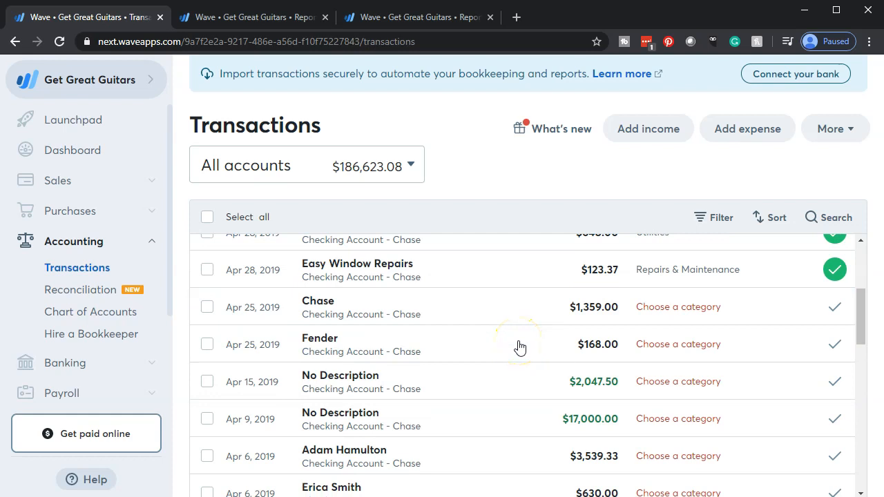
pyautogui.scroll(-2, 519, 345)
pyautogui.scroll(-3, 519, 346)
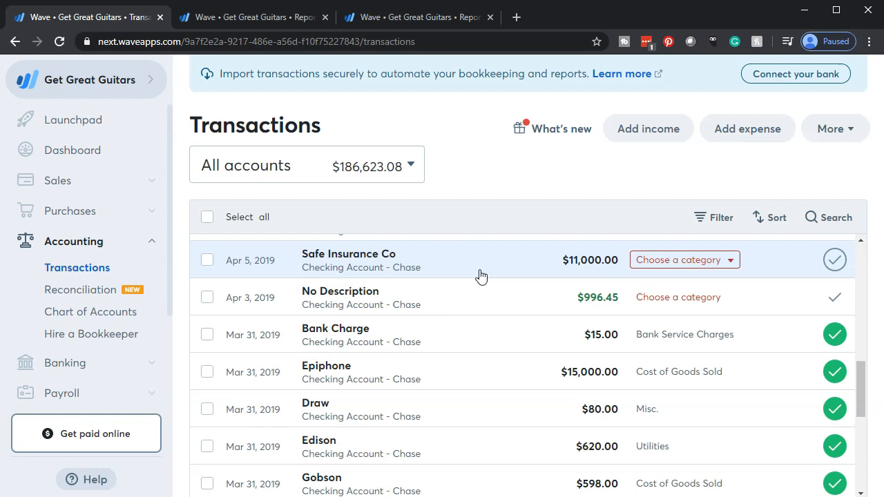
pyautogui.click(736, 263)
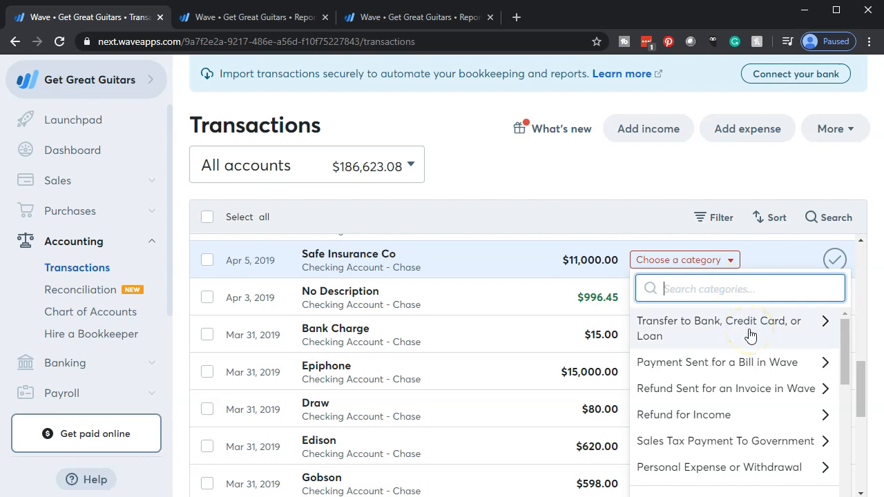
pyautogui.scroll(-6, 750, 335)
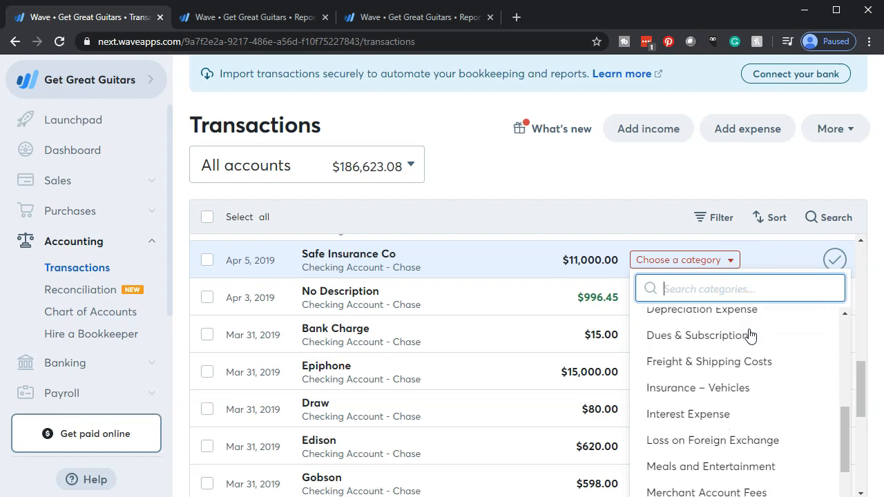
pyautogui.scroll(-6, 751, 336)
pyautogui.scroll(-6, 751, 336)
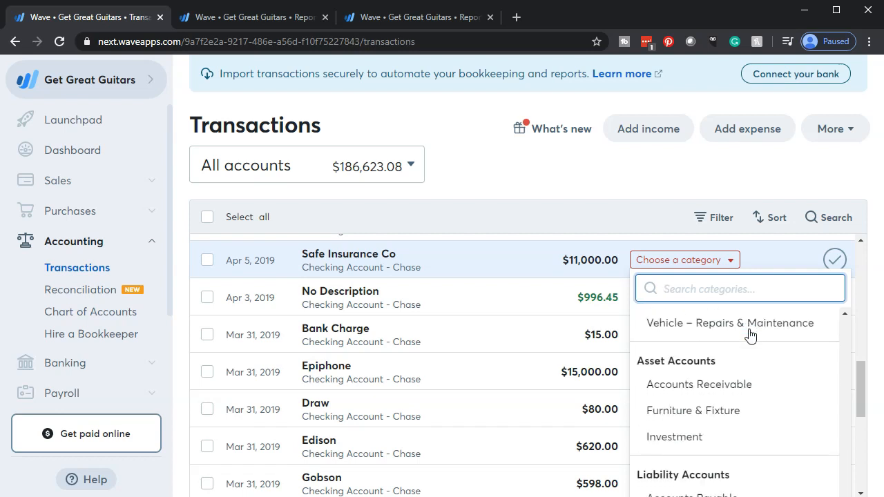
pyautogui.scroll(-3, 750, 397)
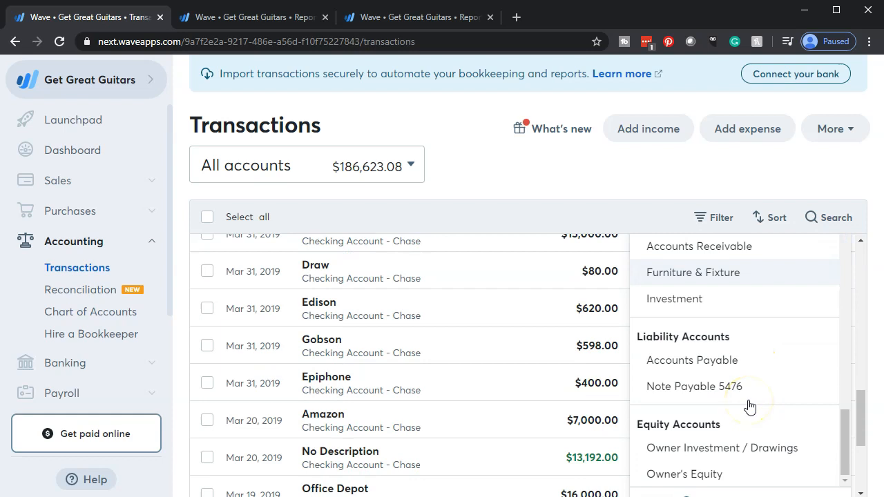
pyautogui.scroll(-4, 750, 406)
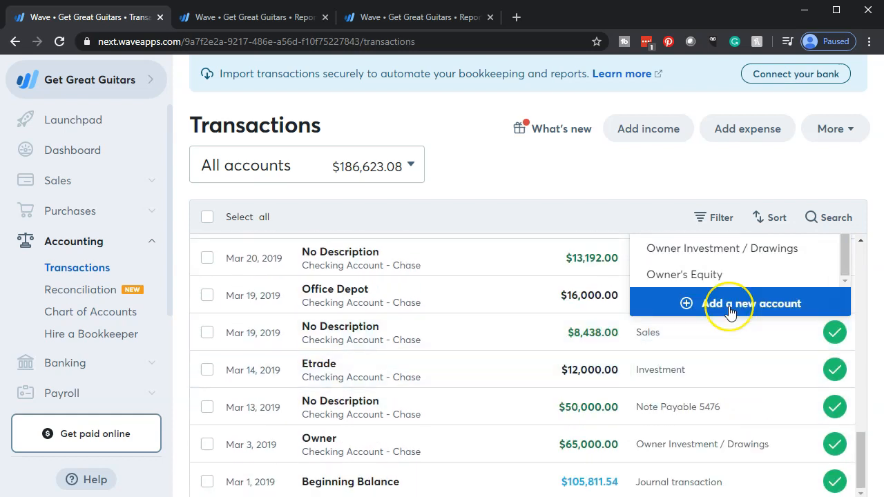
pyautogui.click(731, 312)
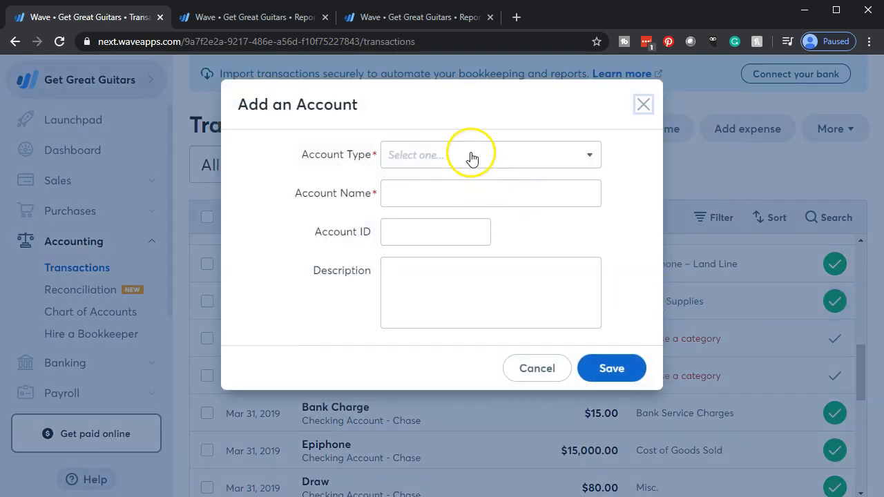
# - Set the new account's type to Other Short-Term Asset
pyautogui.click(471, 158)
pyautogui.scroll(-1, 482, 322)
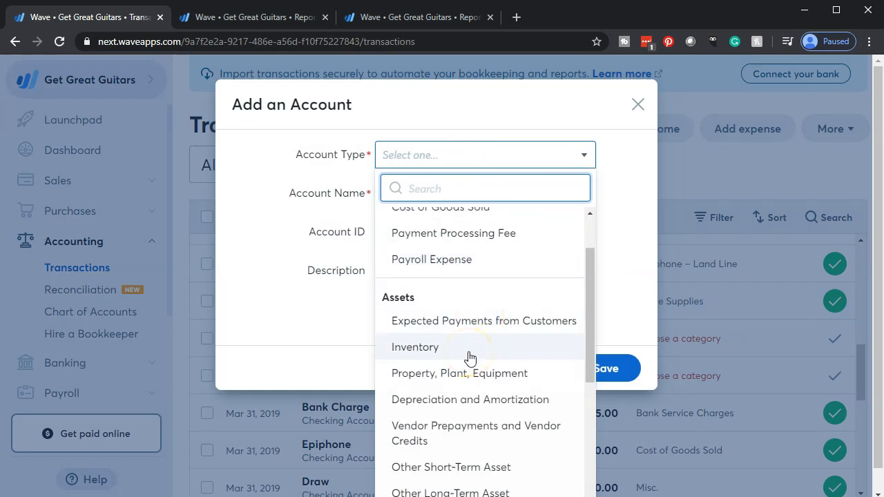
pyautogui.scroll(-1, 469, 358)
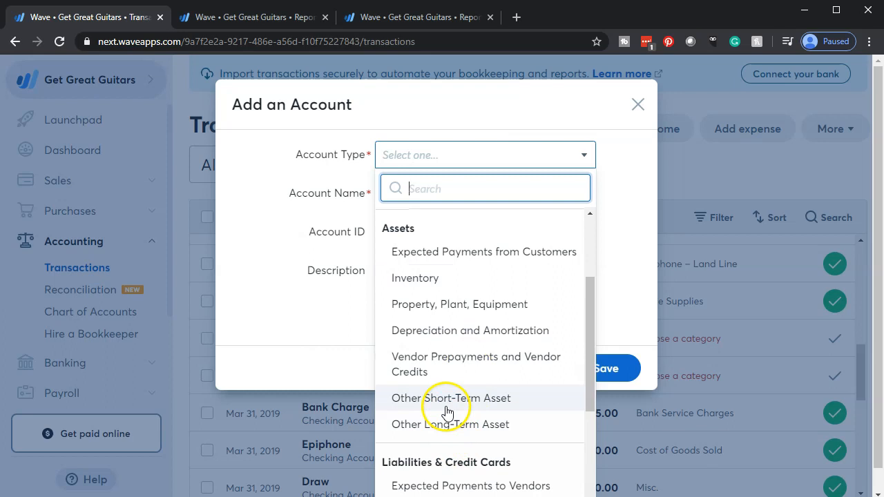
pyautogui.click(447, 412)
# - Name the new account Prepaid Insurance
pyautogui.click(425, 199)
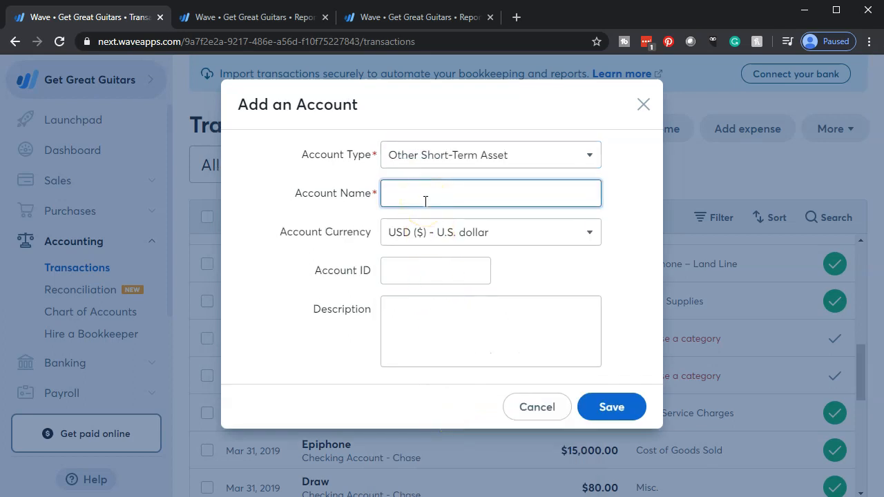
pyautogui.write('Prepaid Insurance')
pyautogui.press('Tab')
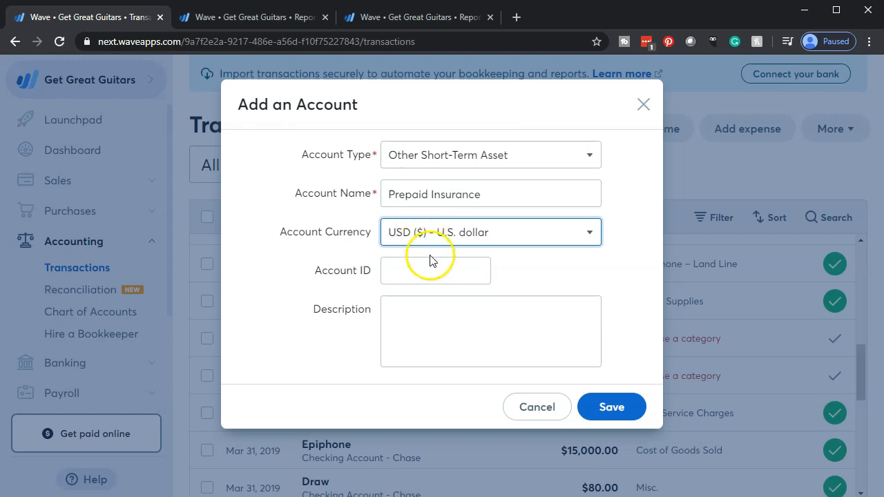
# - Save the new Prepaid Insurance account, open the Safe Insurance Co transaction's details and copy its description
pyautogui.click(609, 410)
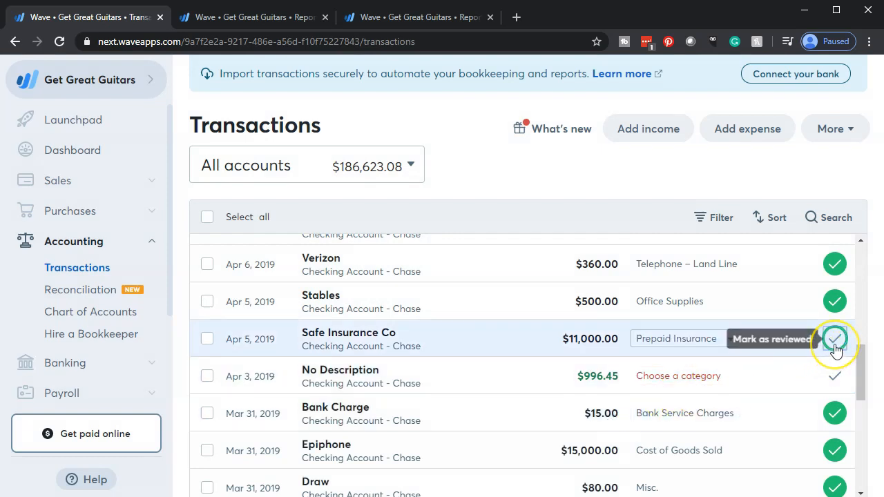
pyautogui.click(454, 347)
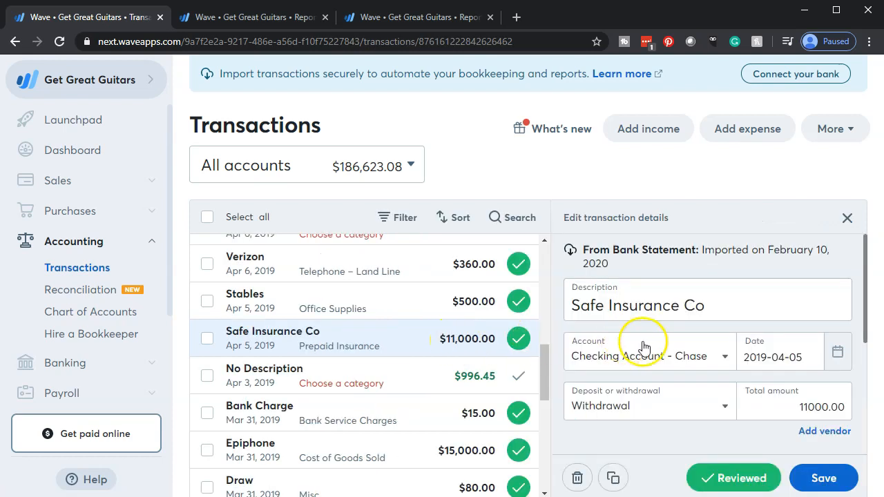
pyautogui.moveTo(728, 301); pyautogui.dragTo(550, 310)
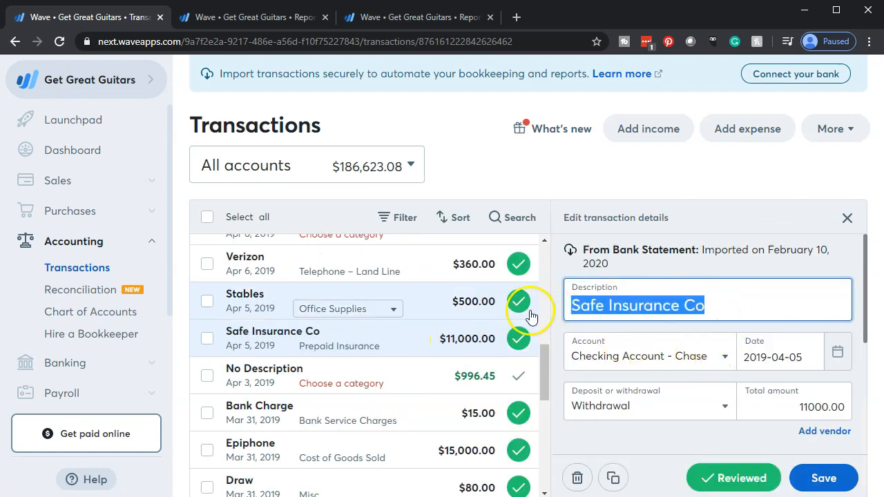
pyautogui.scroll(-3, 646, 318)
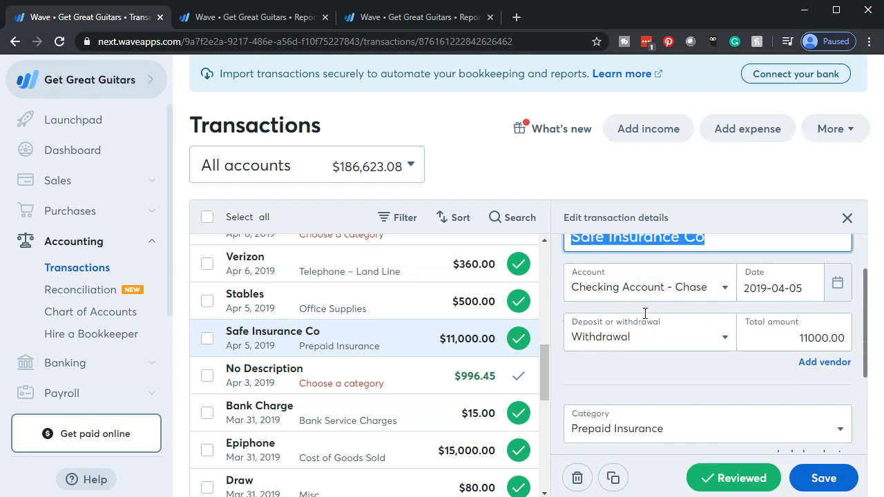
pyautogui.scroll(1, 646, 319)
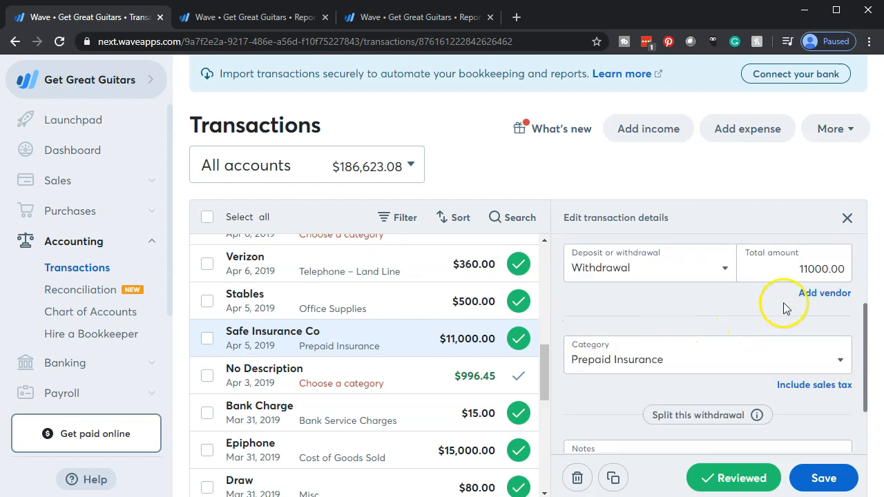
# - Add a vendor entry to the Safe Insurance Co transaction and start creating a new vendor from its choices
pyautogui.click(822, 294)
pyautogui.click(768, 323)
pyautogui.scroll(-1, 734, 366)
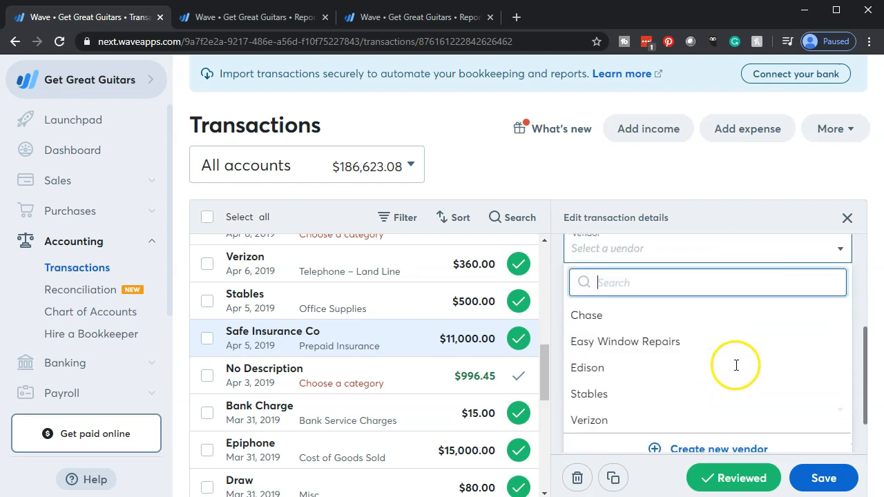
pyautogui.scroll(-1, 736, 365)
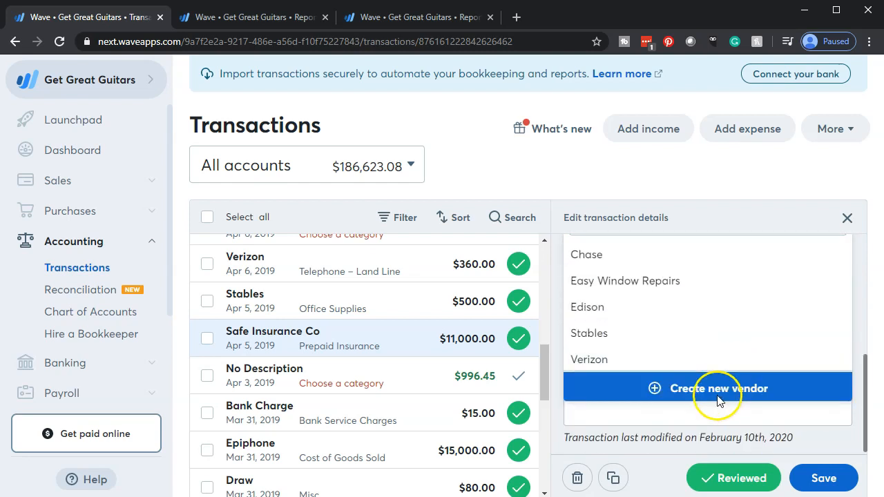
pyautogui.click(718, 395)
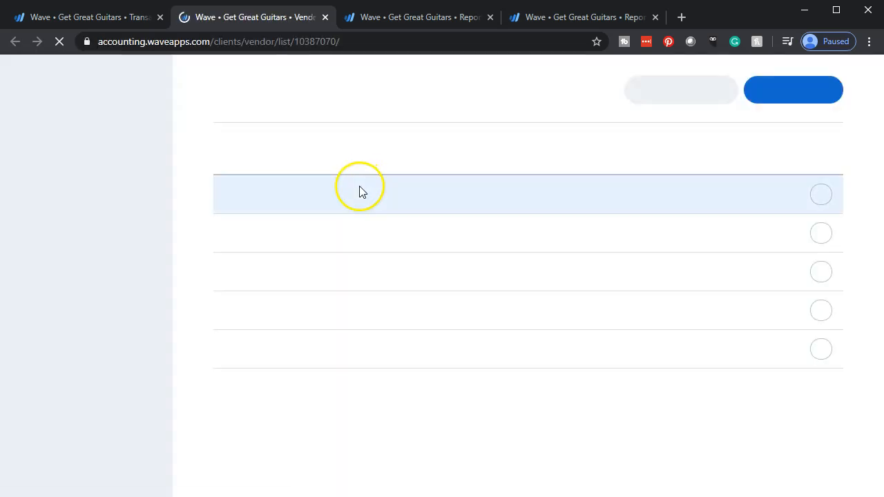
# - Add a vendor named Safe Insurance Co, leaving the other details at their defaults, and save it
pyautogui.click(792, 91)
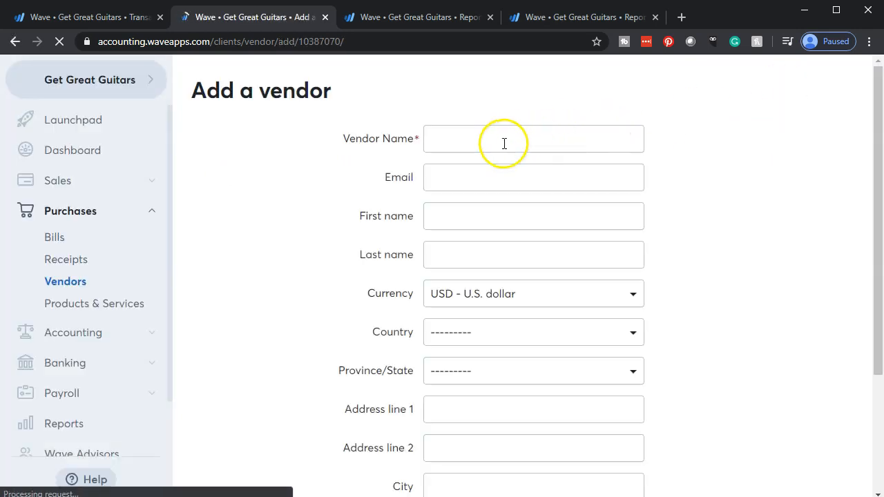
pyautogui.click(503, 140)
pyautogui.write('Safe Insurance Co')
pyautogui.press('Tab')
pyautogui.press('Tab')
pyautogui.press('Tab')
pyautogui.scroll(-2, 396, 406)
pyautogui.click(438, 446)
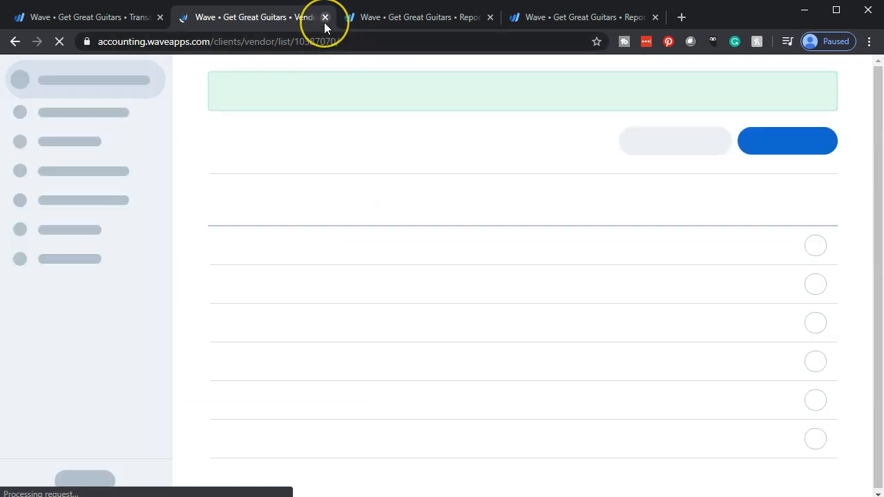
# - Return to the transactions page, reload it, assign the vendor Safe Insurance Co to the $11,000.00 transaction and save
pyautogui.click(139, 20)
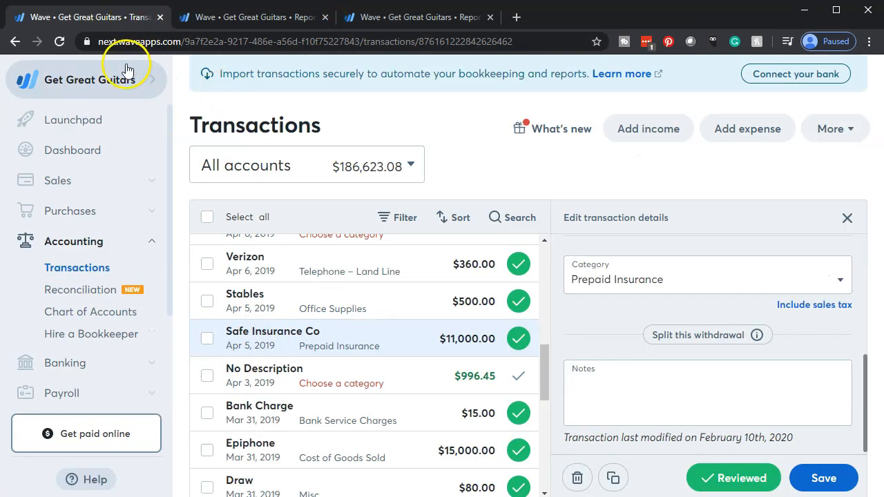
pyautogui.click(60, 41)
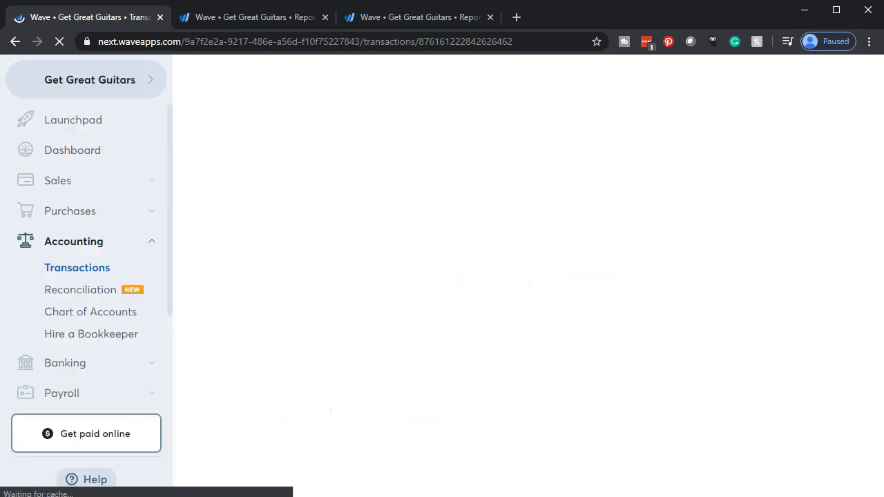
pyautogui.scroll(-2, 682, 370)
pyautogui.scroll(-1, 682, 370)
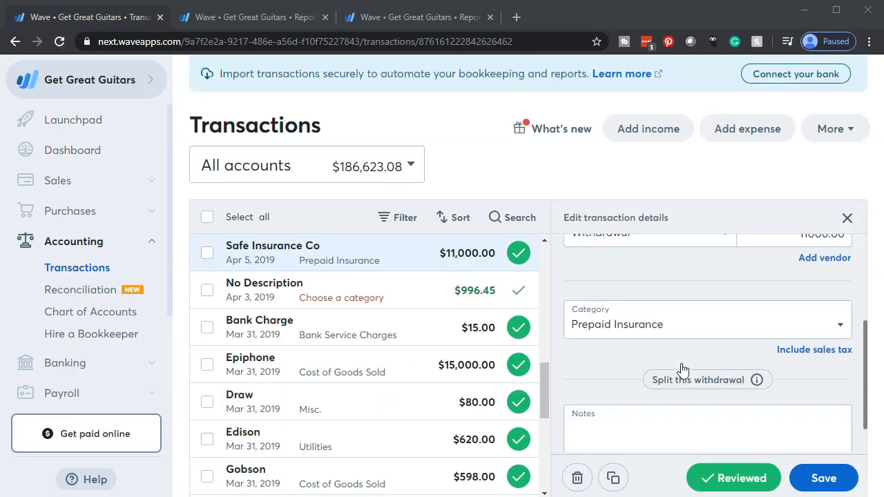
pyautogui.scroll(1, 729, 356)
pyautogui.scroll(1, 729, 353)
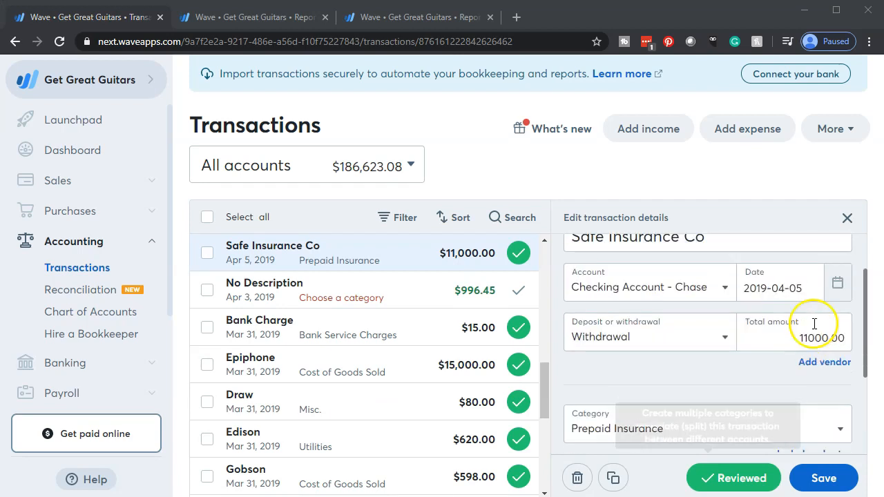
pyautogui.click(823, 362)
pyautogui.click(817, 386)
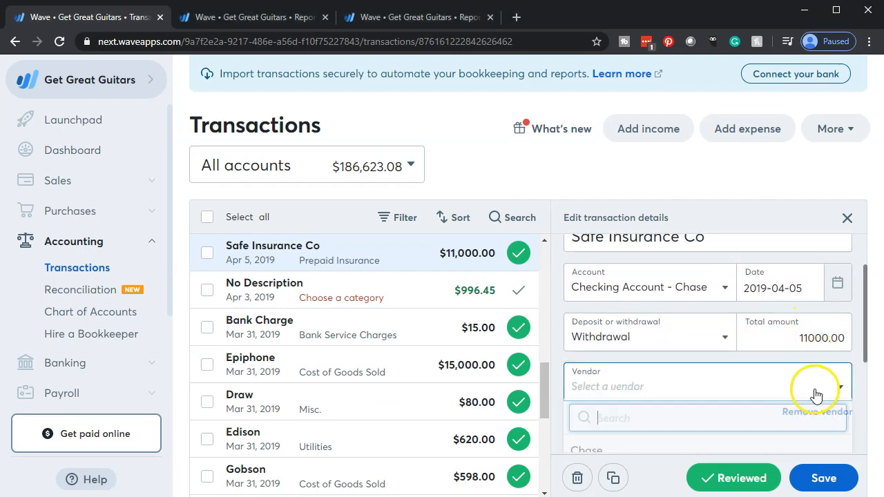
pyautogui.scroll(-1, 807, 401)
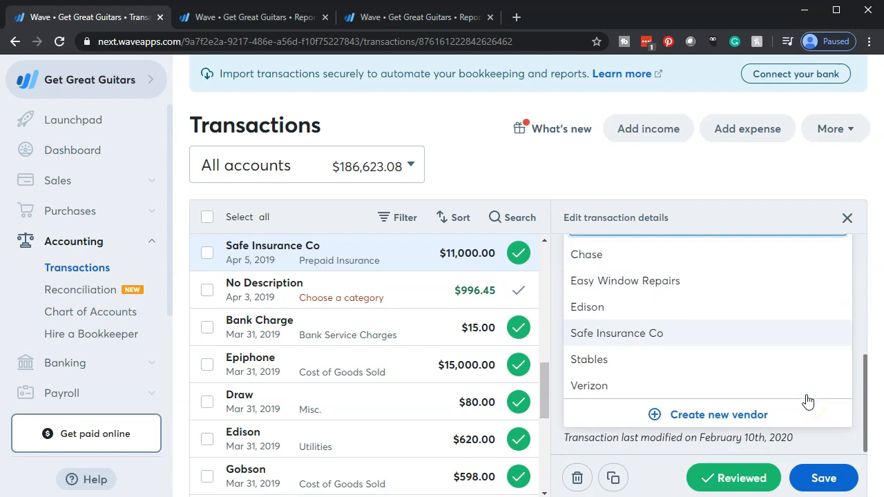
pyautogui.click(638, 336)
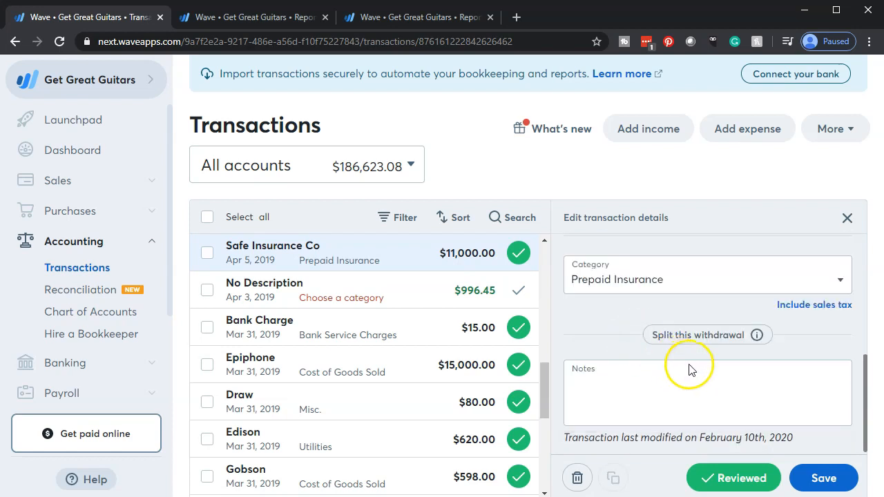
pyautogui.click(814, 479)
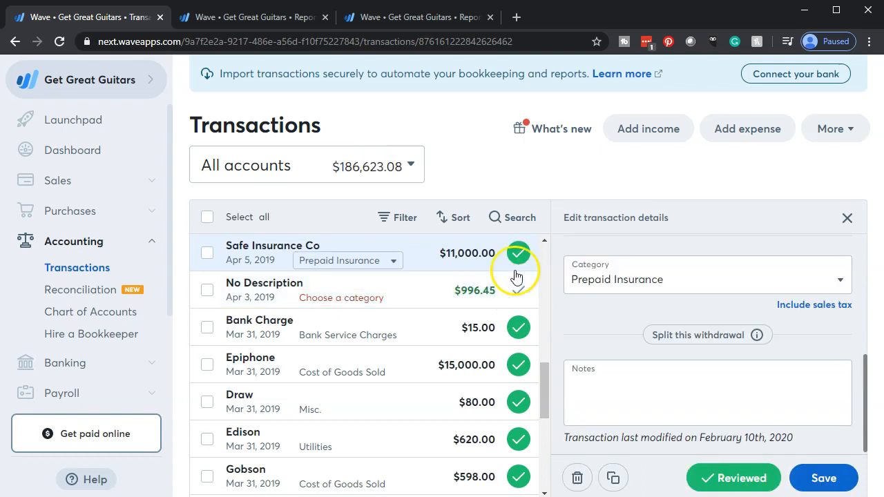
# - Update the Balance Sheet as of 2019-12-31 and review the Prepaid Insurance line under Other Current Assets
pyautogui.click(412, 23)
pyautogui.scroll(3, 453, 201)
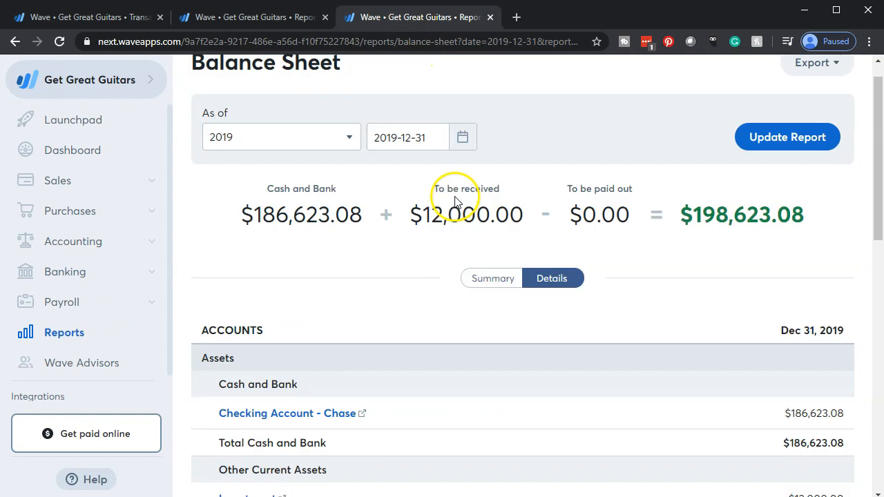
pyautogui.click(765, 159)
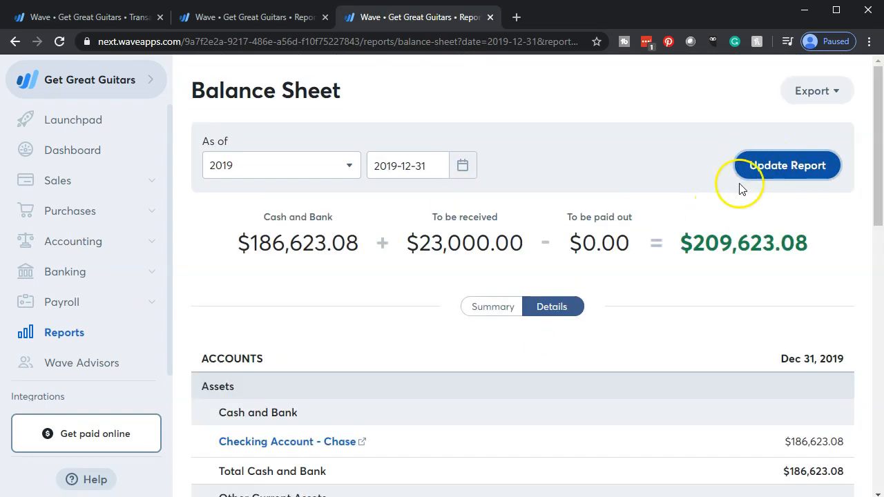
pyautogui.scroll(-3, 659, 218)
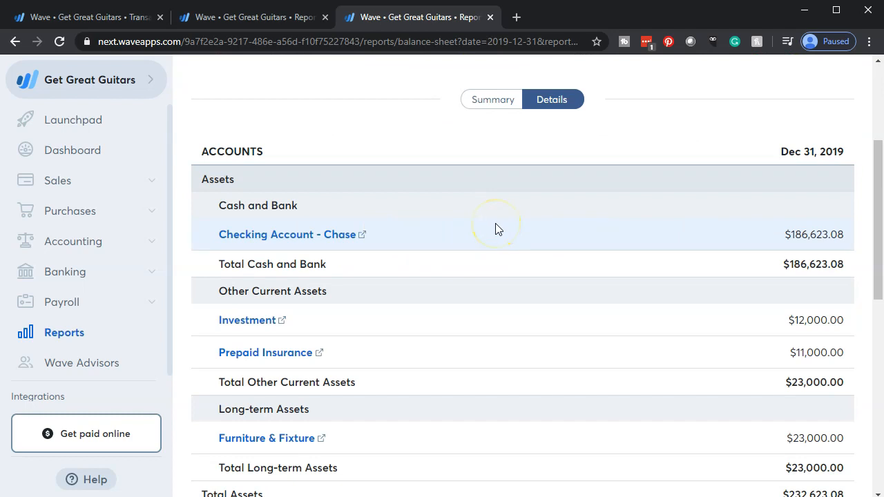
pyautogui.scroll(-1, 495, 229)
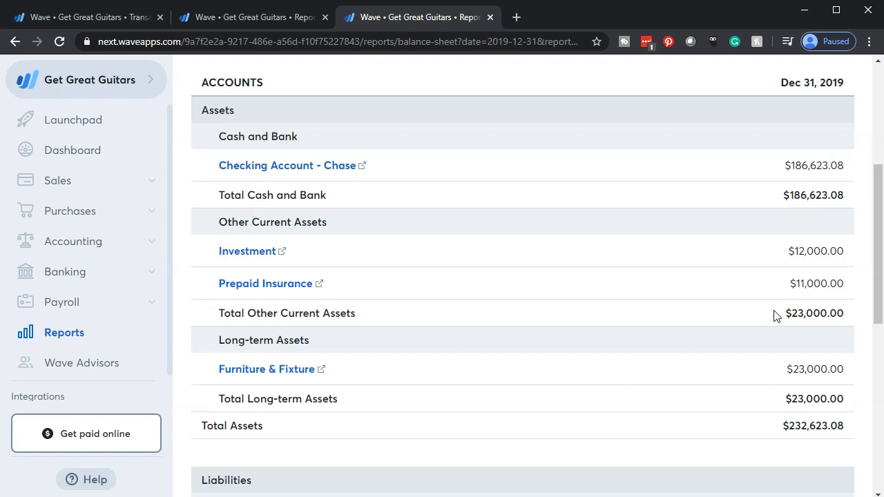
# - Update the 2019 Profit & Loss report and review its operating expenses and net profit
pyautogui.click(255, 21)
pyautogui.scroll(2, 511, 166)
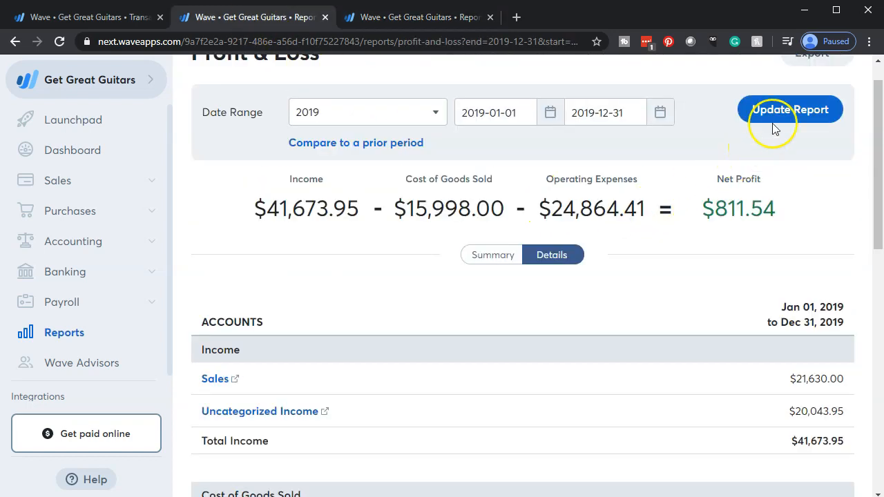
pyautogui.scroll(-4, 470, 302)
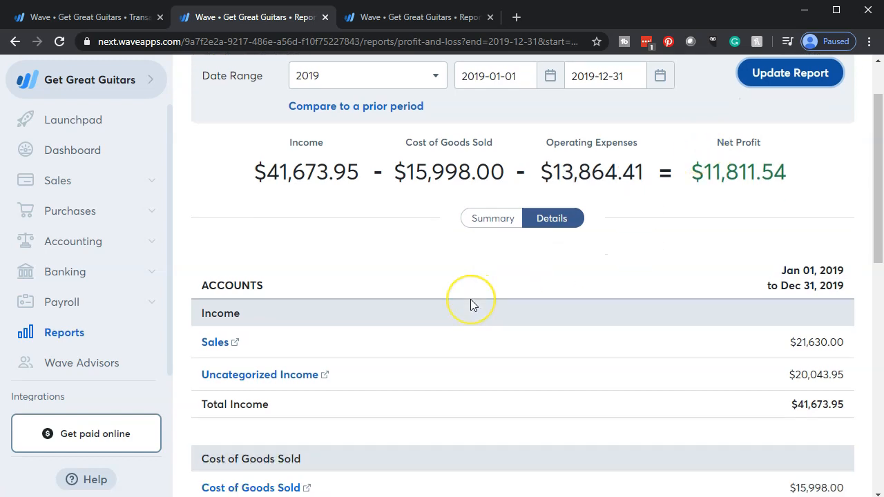
pyautogui.scroll(-3, 470, 304)
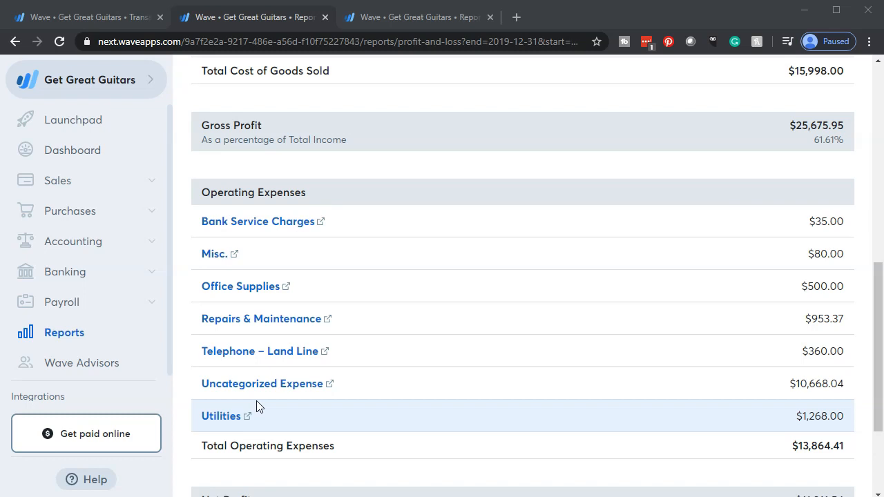
pyautogui.scroll(-2, 477, 375)
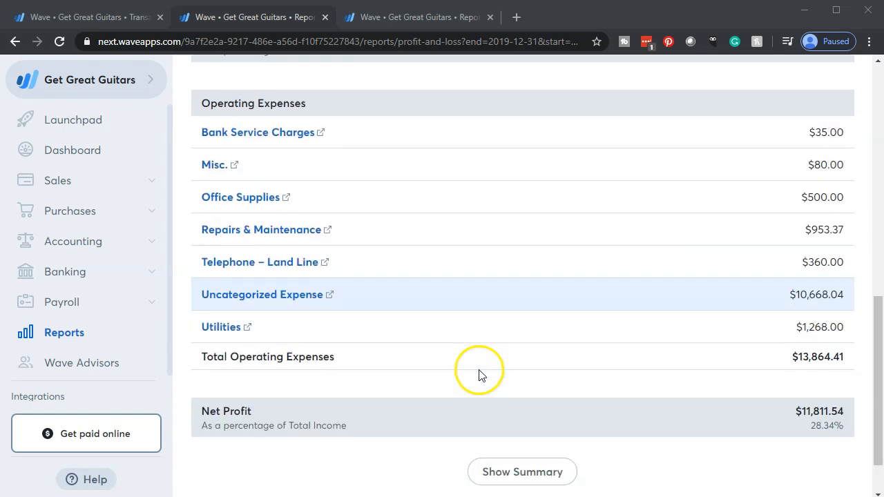